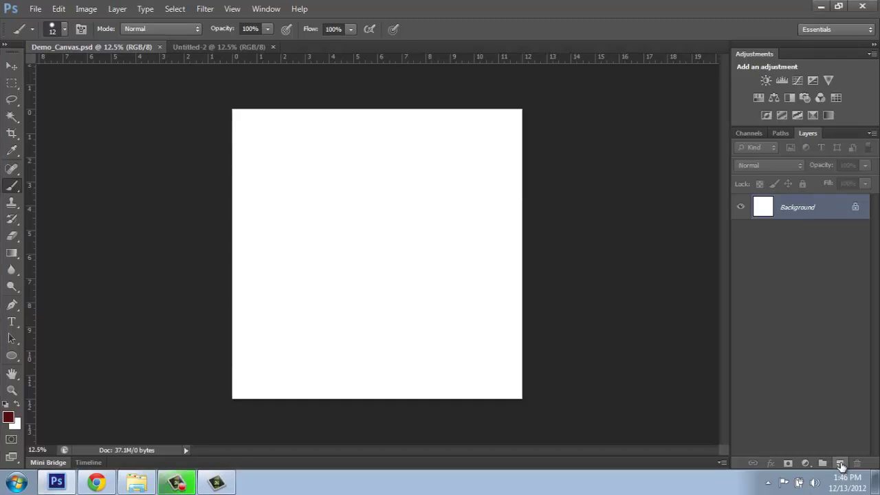
- Add an empty transparent Layer 1 above the Background of Demo_Canvas
left_click(839, 464)
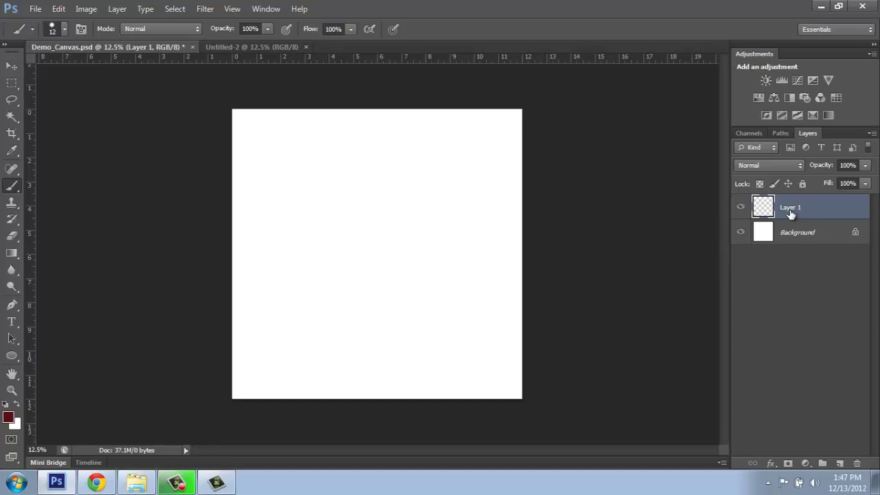
- Rename Layer 1 to 'Brushes' and keep it as the active layer
double_click(790, 210)
type("Brushes")
key("Return")
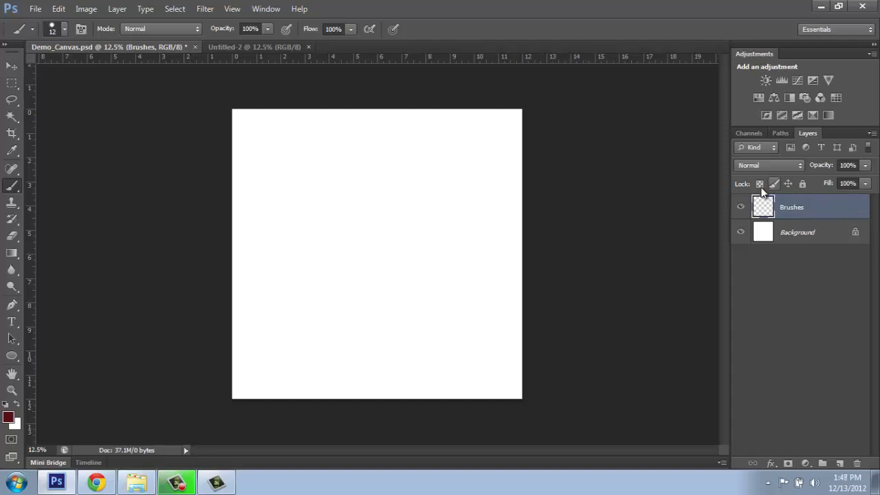
left_click(809, 235)
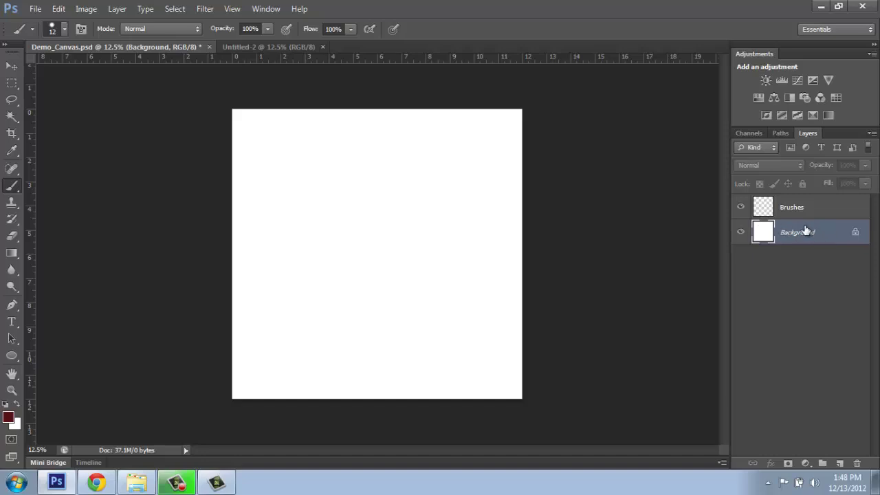
left_click(813, 209)
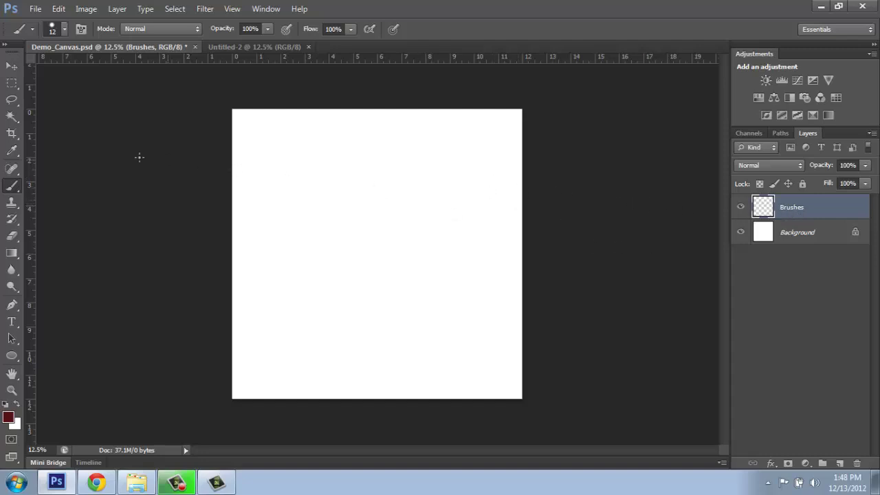
right_click(10, 191)
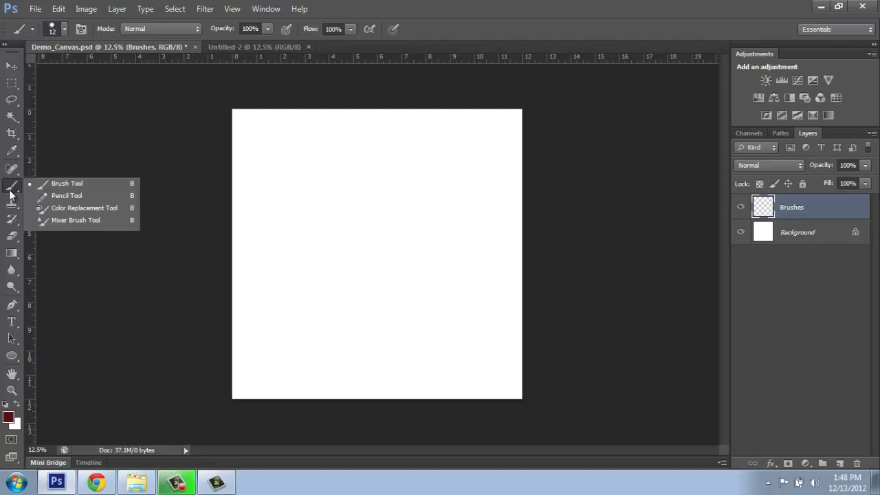
left_click(43, 183)
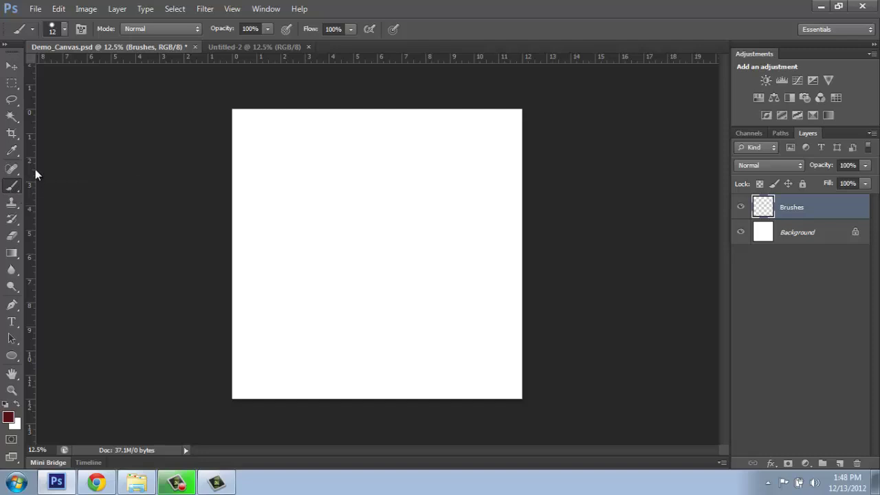
left_click(12, 98)
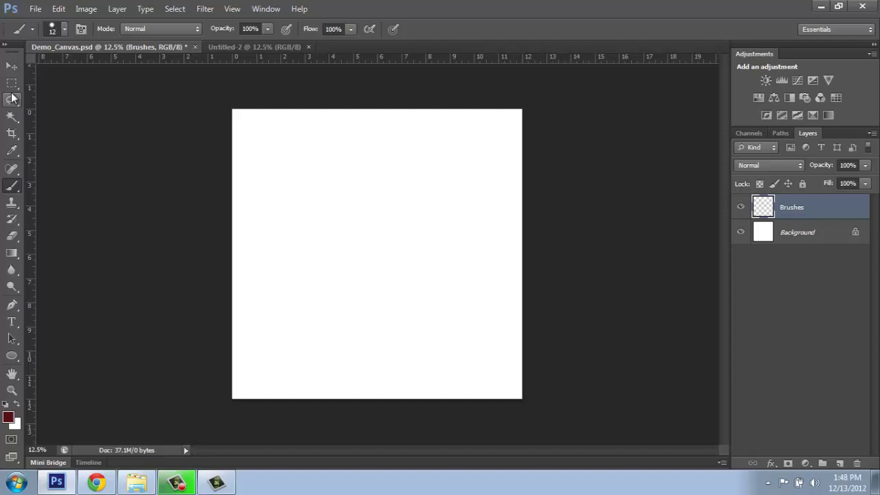
right_click(15, 194)
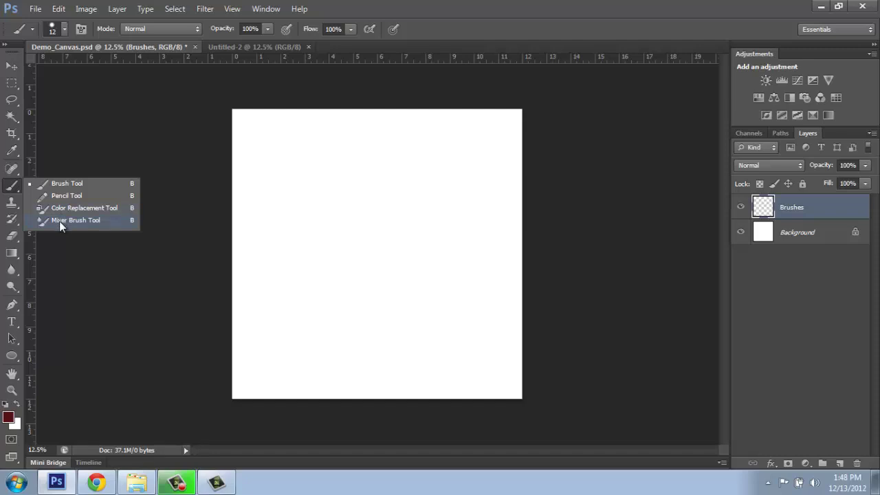
left_click(44, 186)
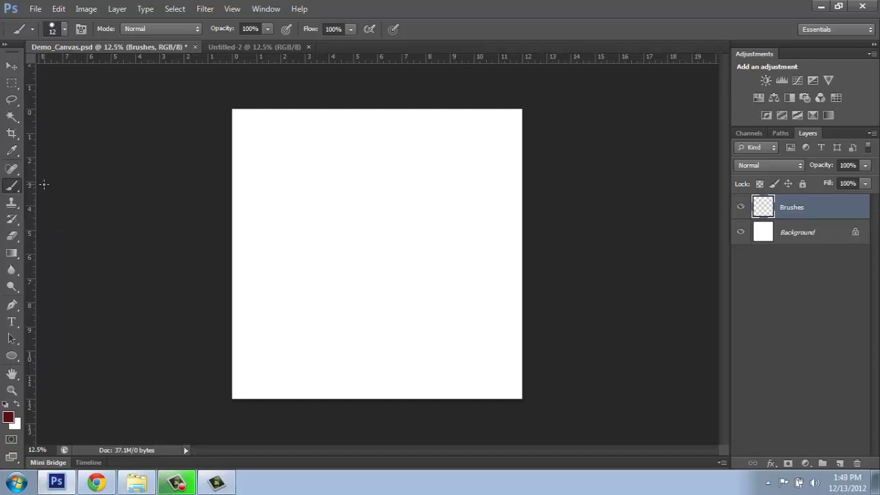
left_click(12, 253)
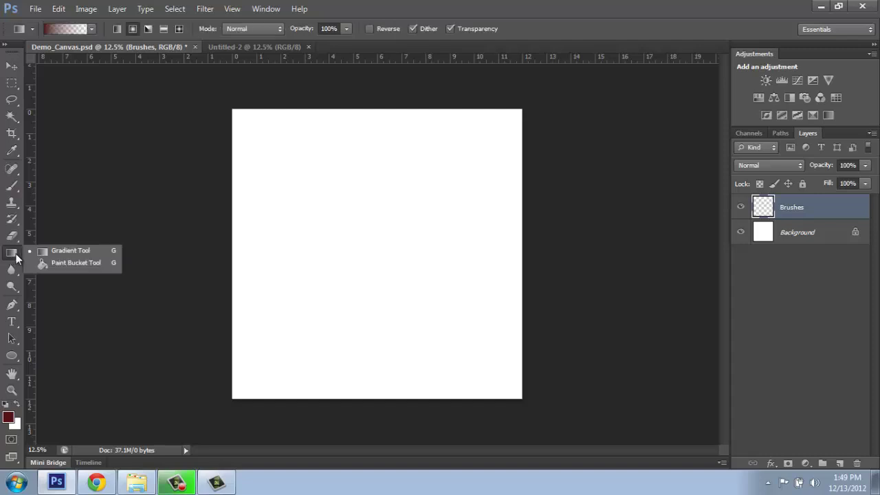
left_click(59, 261)
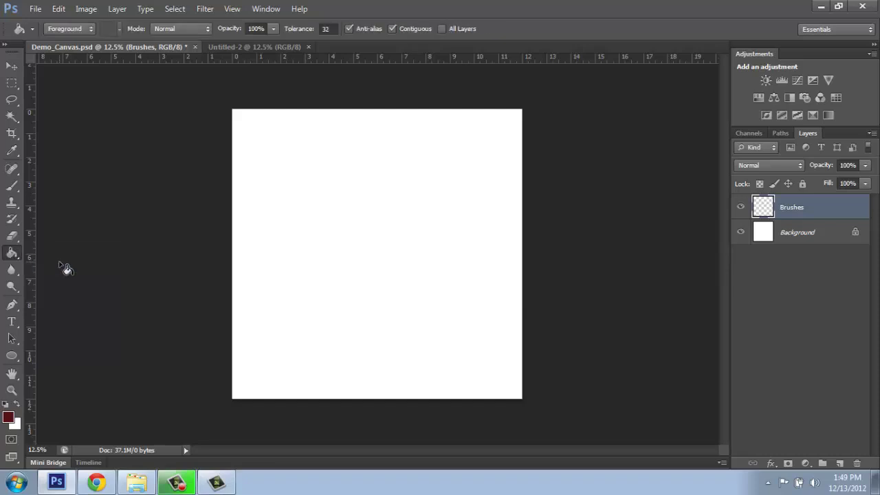
left_click(13, 187)
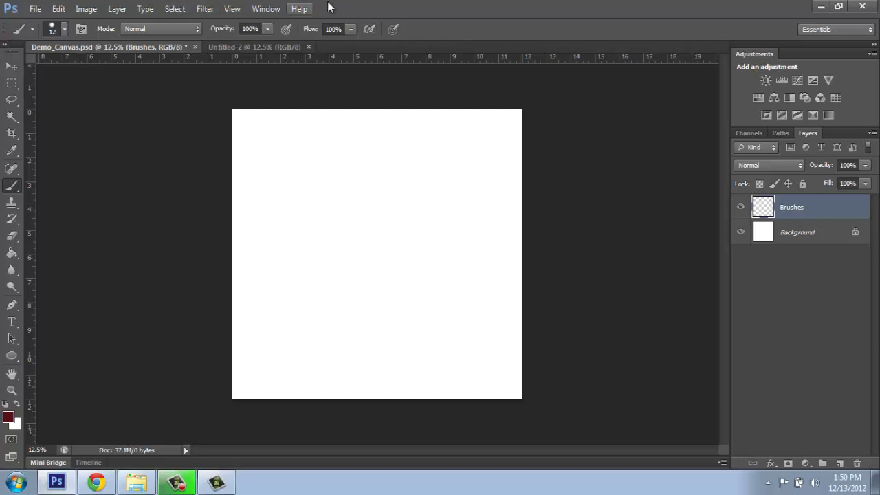
- In the brush preset picker, set the brush size to 100 px and hardness to 100%
left_click(64, 29)
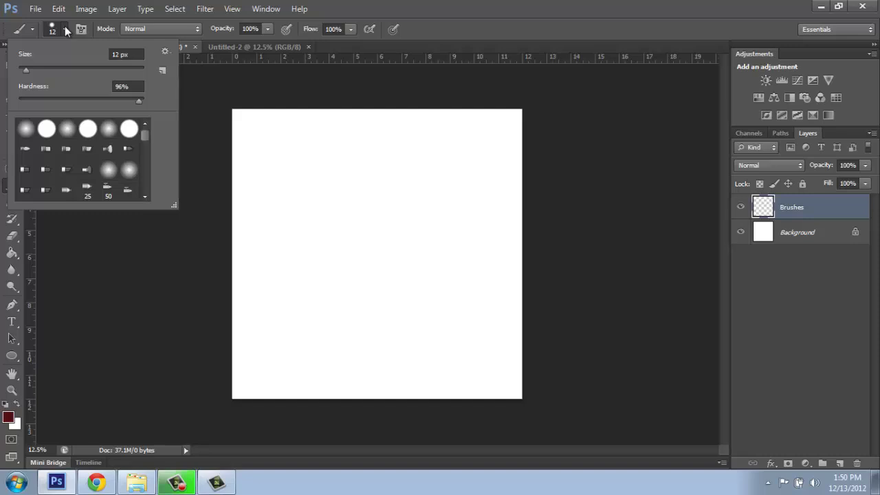
left_click_drag(26, 69, 82, 68)
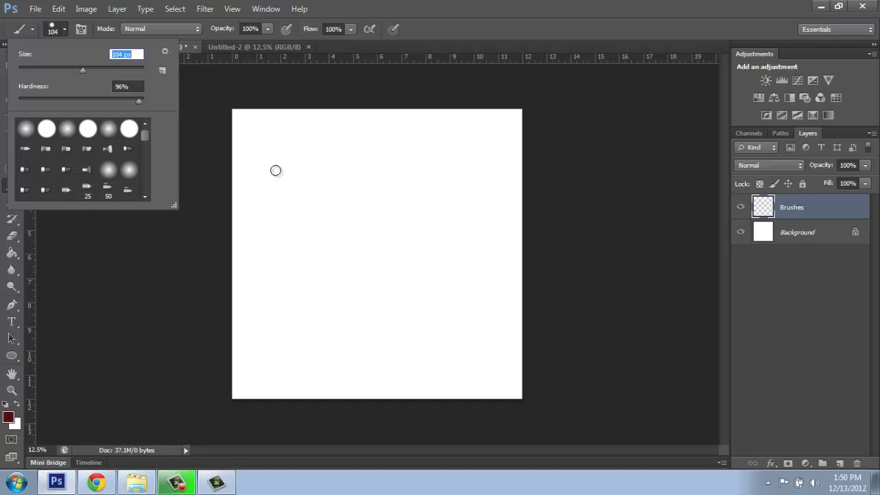
mouse_move(83, 70)
left_mouse_down()
mouse_move(123, 77)
mouse_move(71, 69)
left_mouse_up()
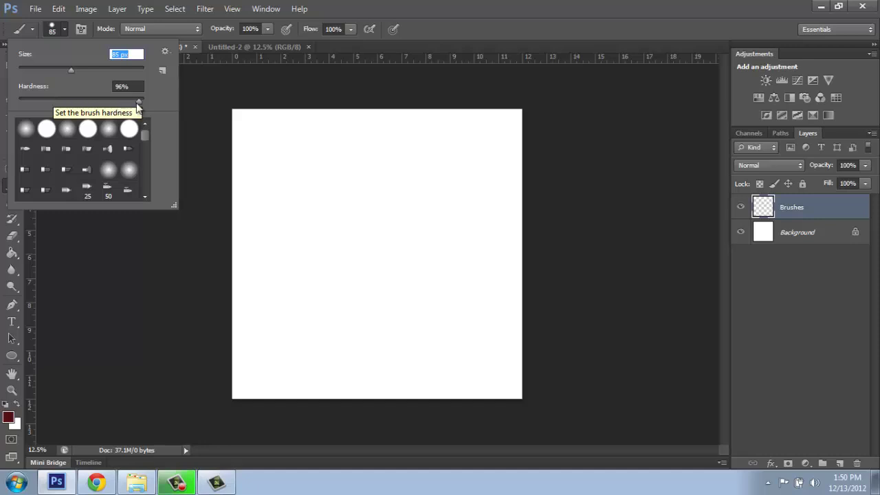
left_click_drag(138, 100, 147, 103)
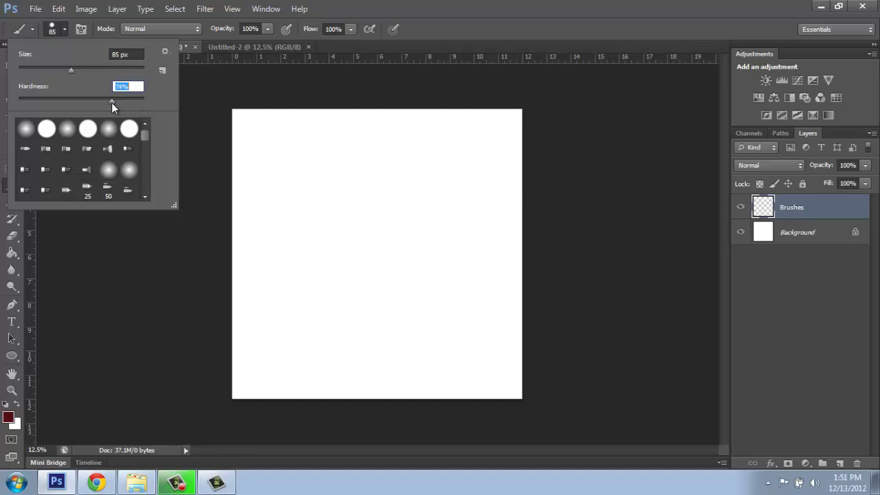
left_click_drag(94, 102, 12, 98)
left_click_drag(20, 102, 63, 98)
key("shift+Tab")
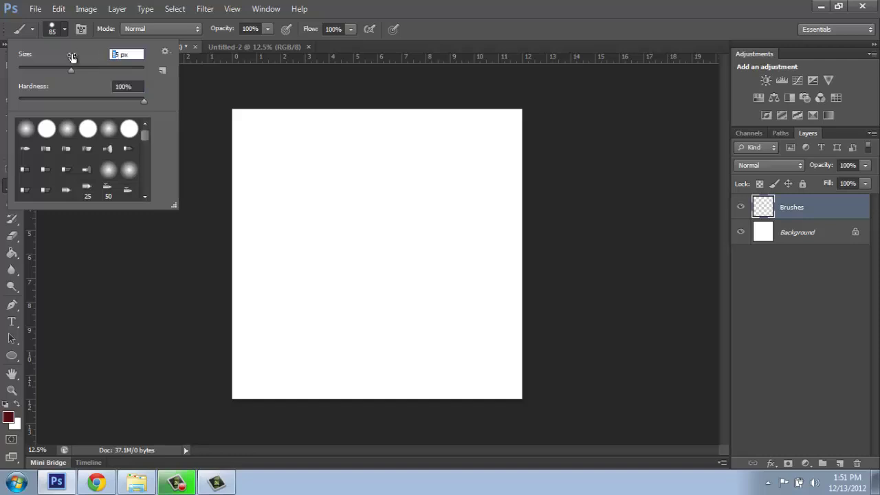
key("BackSpace")
type("100")
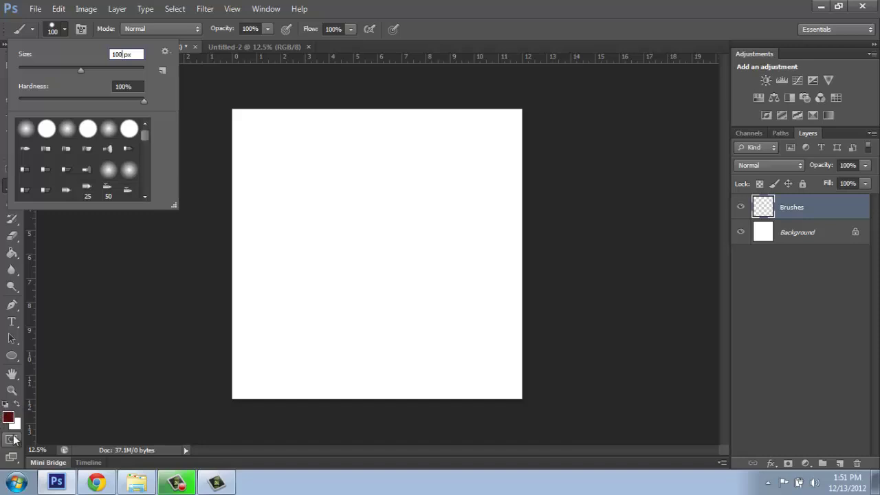
key("Return")
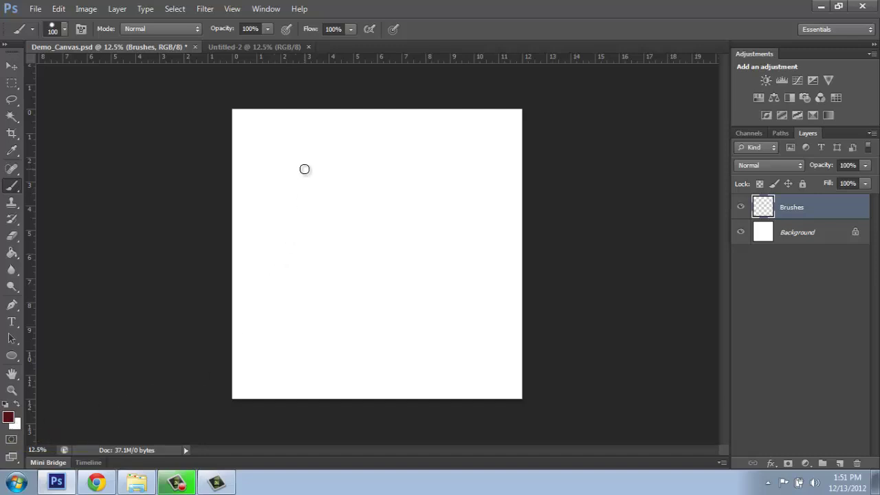
- Paint a dark red diagonal stroke toward the canvas centre, then undo and redo it
left_click_drag(305, 169, 348, 286)
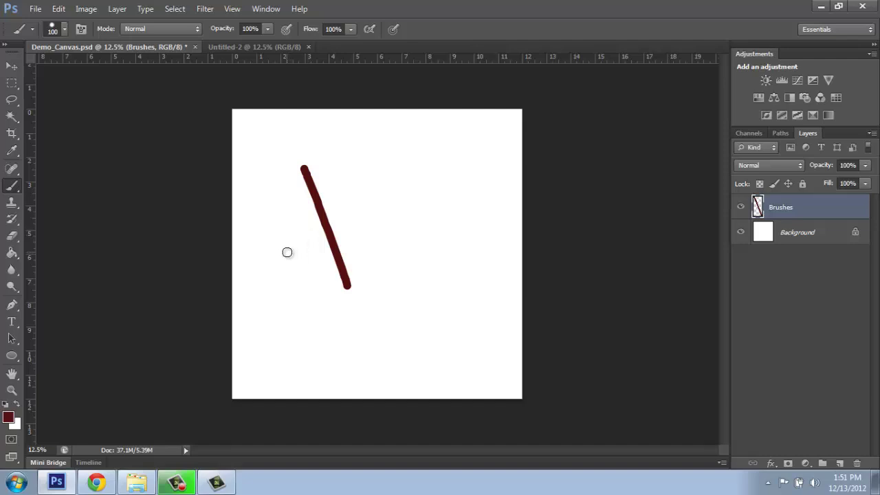
key("ctrl+z")
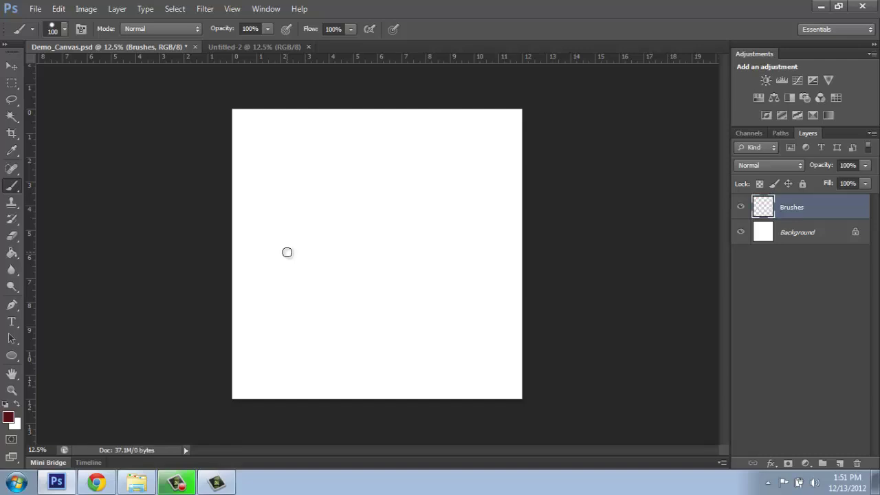
key("ctrl+z")
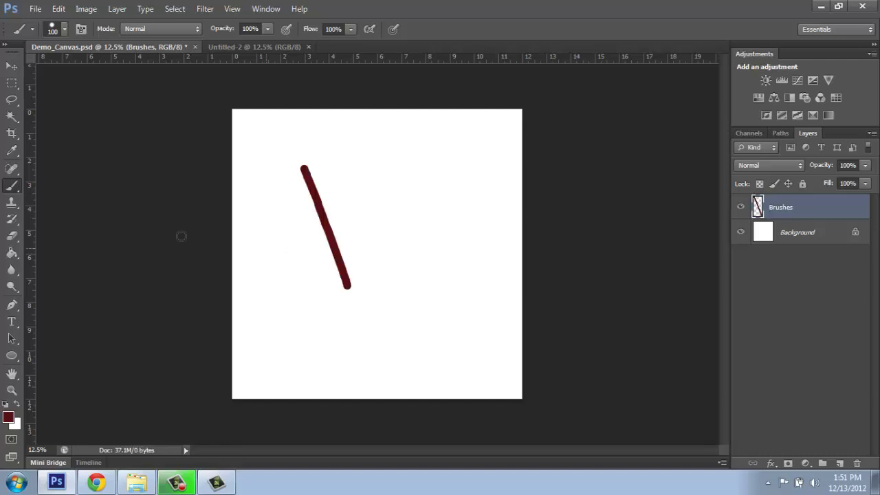
left_click(58, 9)
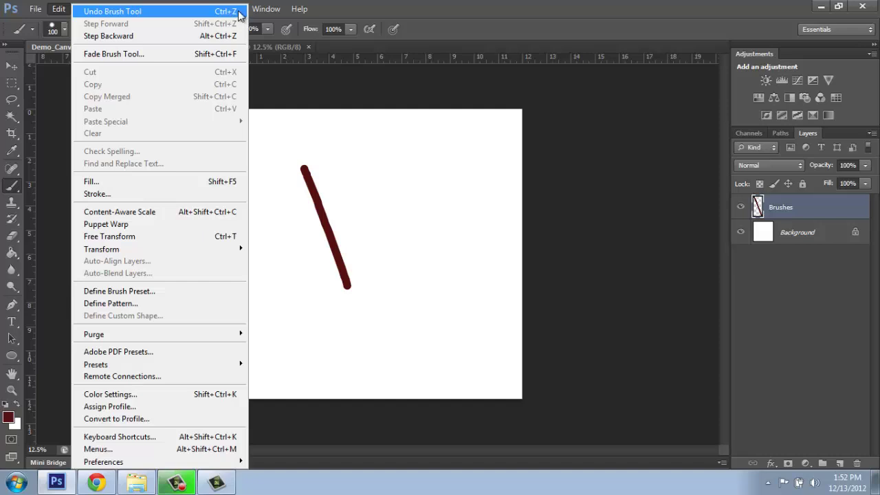
- Undo the dark red stroke and change the foreground colour to blue #225ae6
left_click(452, 8)
key("ctrl+z")
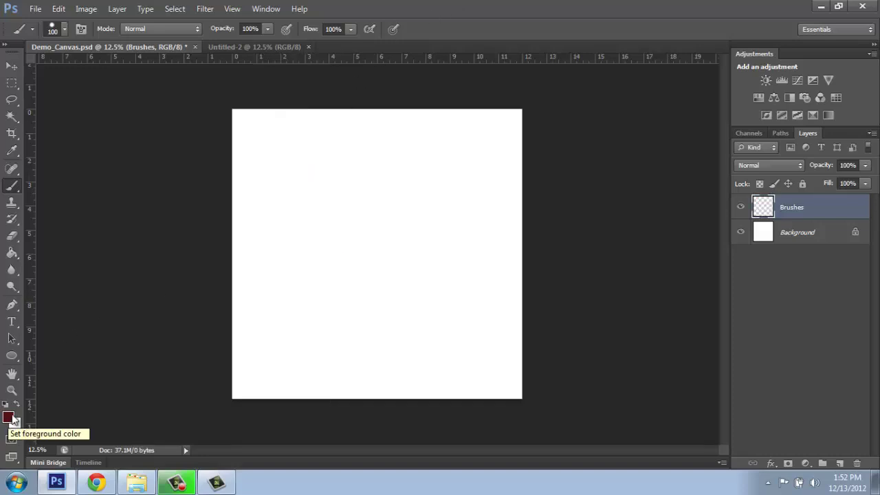
left_click(8, 418)
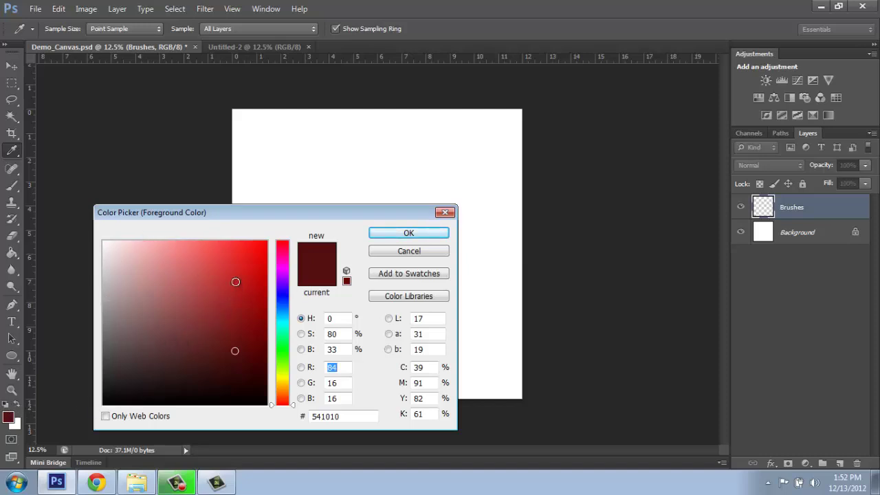
mouse_move(240, 293)
left_mouse_down()
mouse_move(244, 267)
mouse_move(261, 248)
left_mouse_up()
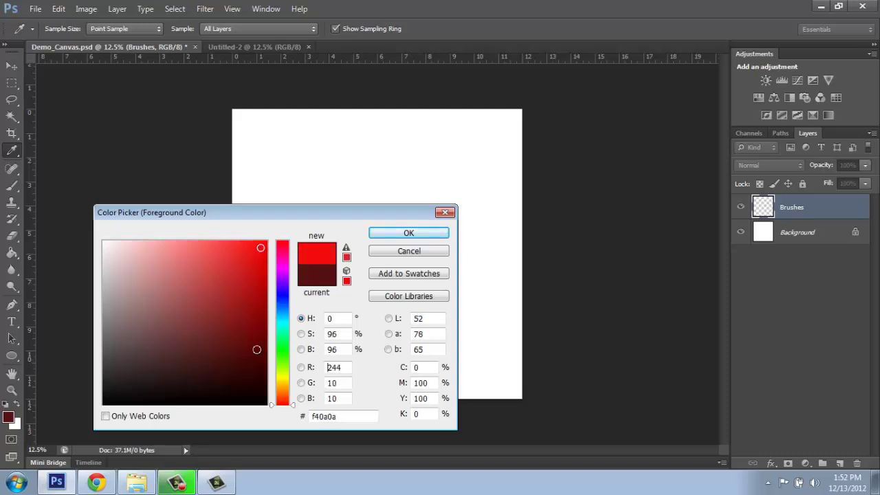
left_click_drag(294, 411, 291, 303)
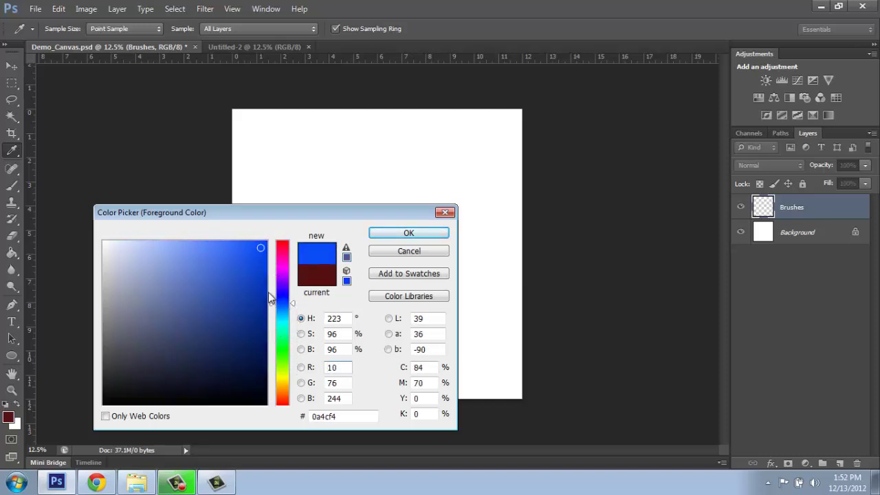
mouse_move(235, 250)
left_mouse_down()
mouse_move(172, 248)
mouse_move(218, 259)
mouse_move(225, 242)
mouse_move(236, 268)
mouse_move(243, 257)
left_mouse_up()
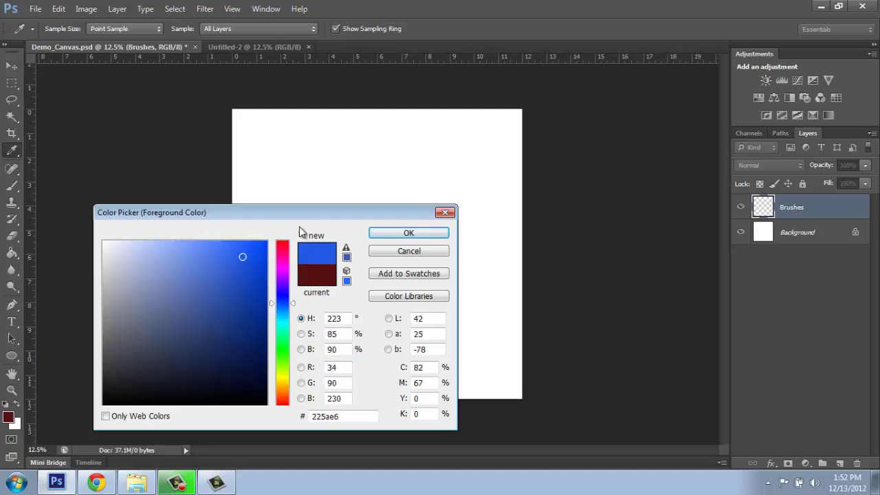
left_click(384, 237)
key("b")
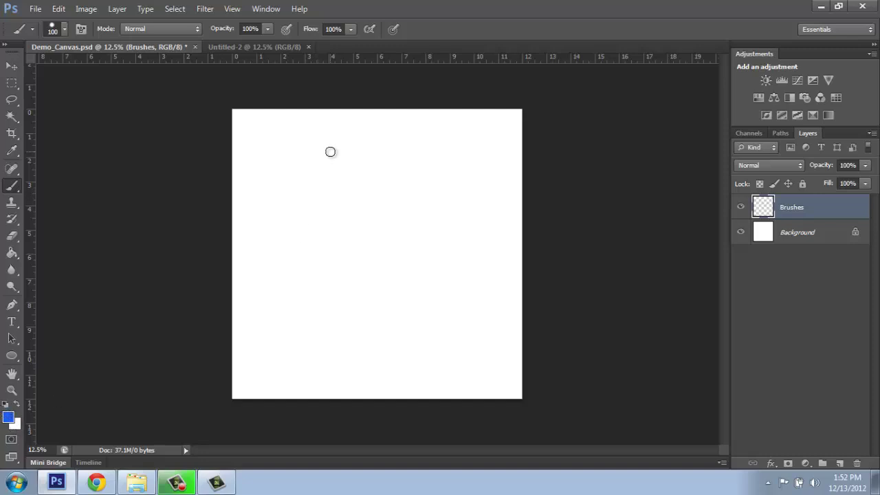
- Paint a vertical and a crossing diagonal blue stroke, then cycle undo/redo until both are restored
left_click_drag(330, 151, 324, 285)
left_click_drag(266, 322, 381, 178)
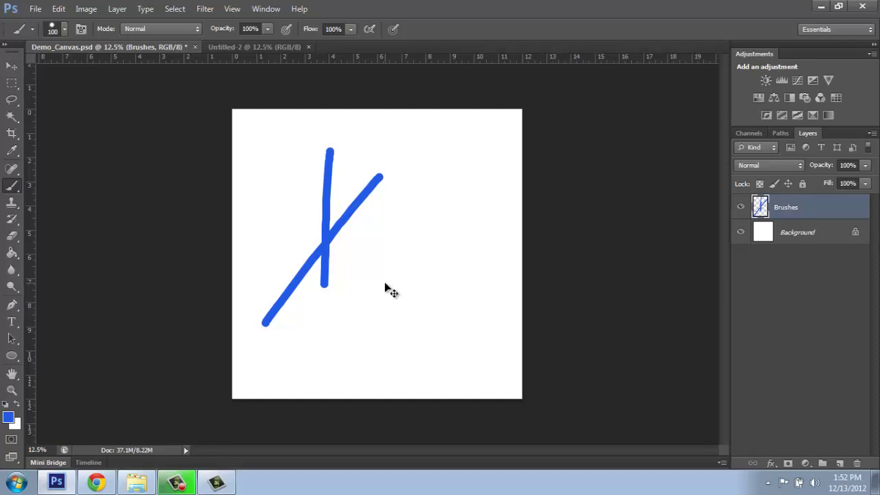
key("ctrl+z")
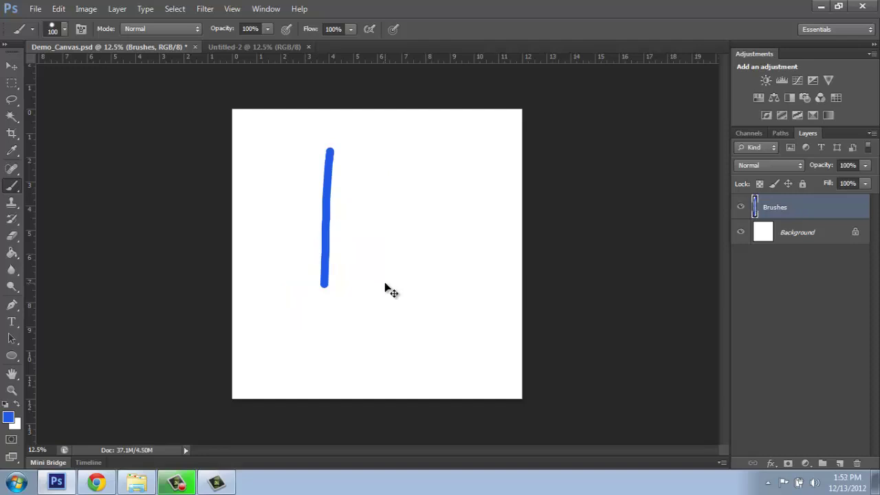
key("ctrl+z")
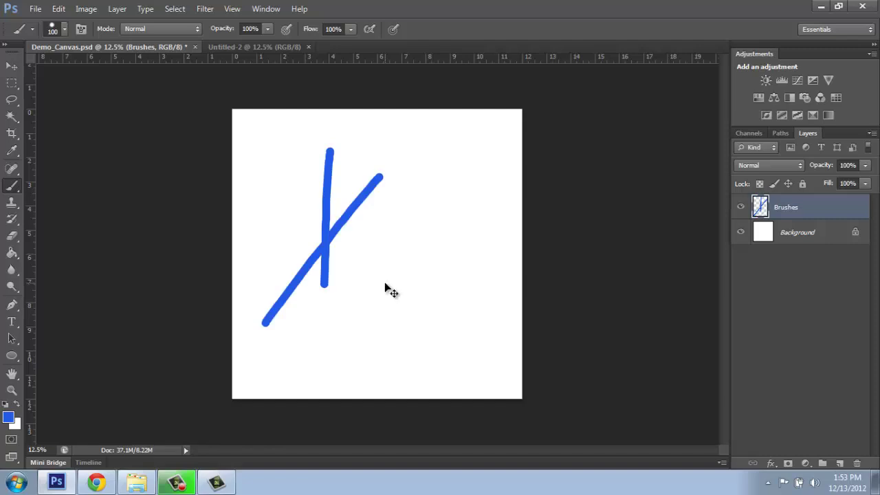
key("ctrl+z")
key("ctrl+z")
key("ctrl+z")
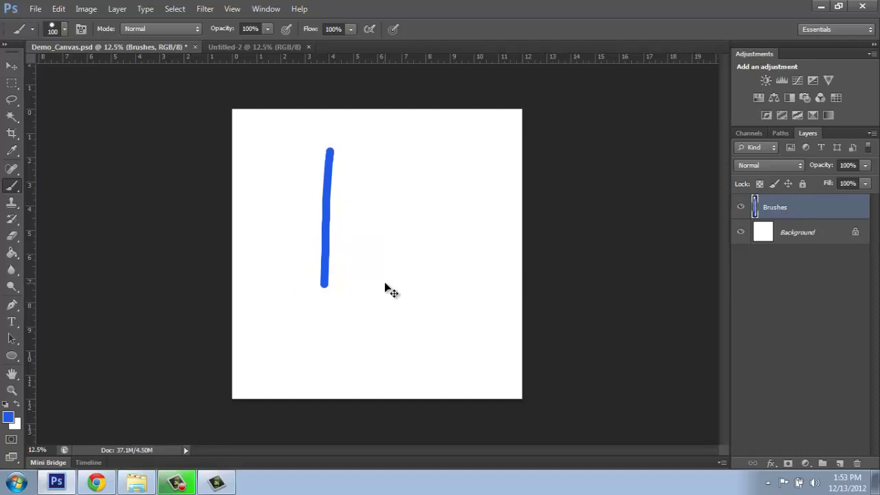
key("ctrl+z")
key("ctrl+z")
key("ctrl+z")
key("ctrl+z")
key("ctrl+z")
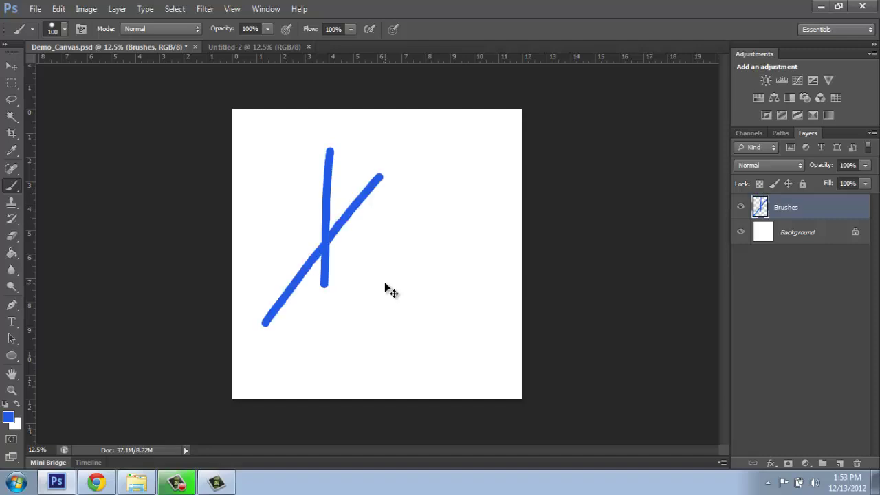
key("ctrl+alt+z")
key("ctrl+alt+z")
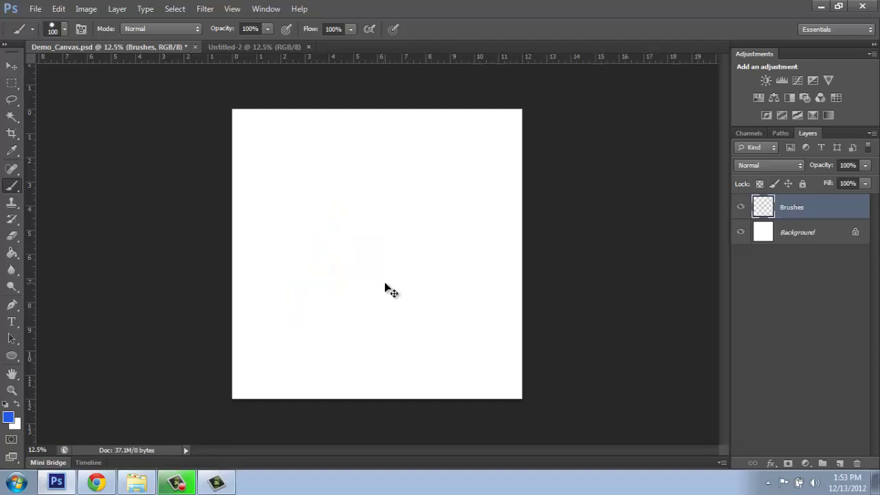
key("ctrl+shift+z")
key("ctrl+shift+z")
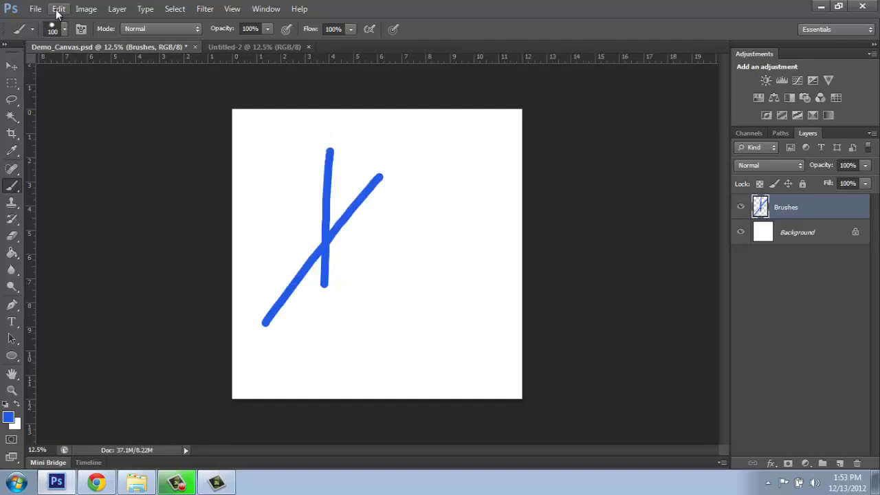
- Look over the Edit menu's undo and redo commands, then close it without choosing one
left_click(59, 9)
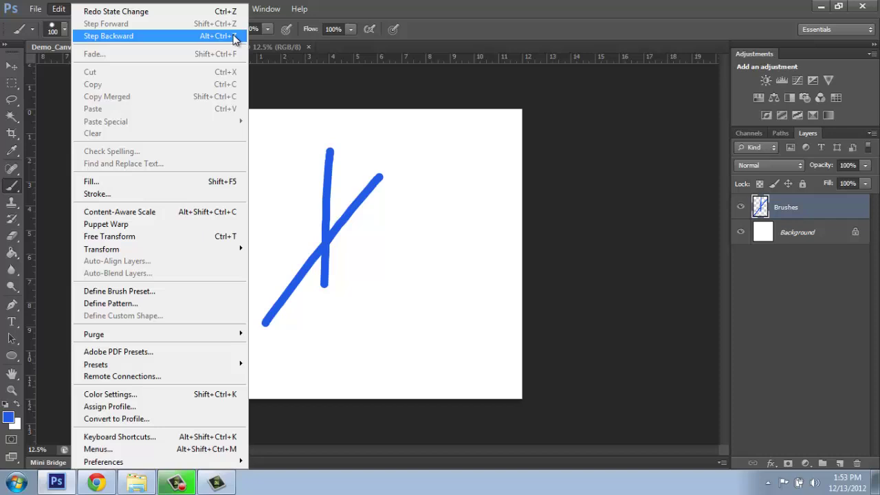
left_click(453, 18)
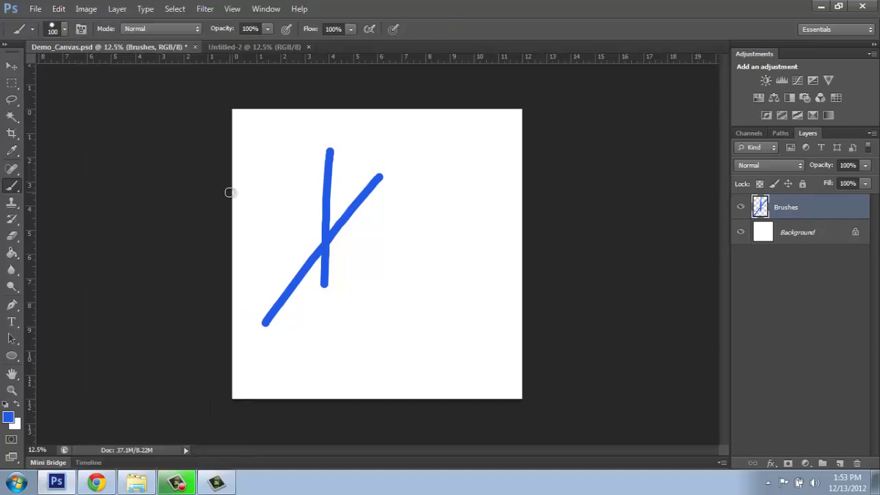
- Clear the canvas, then draw a full-width horizontal line near the top and a full-height vertical at left
key("ctrl+alt+z")
key("ctrl+alt+z")
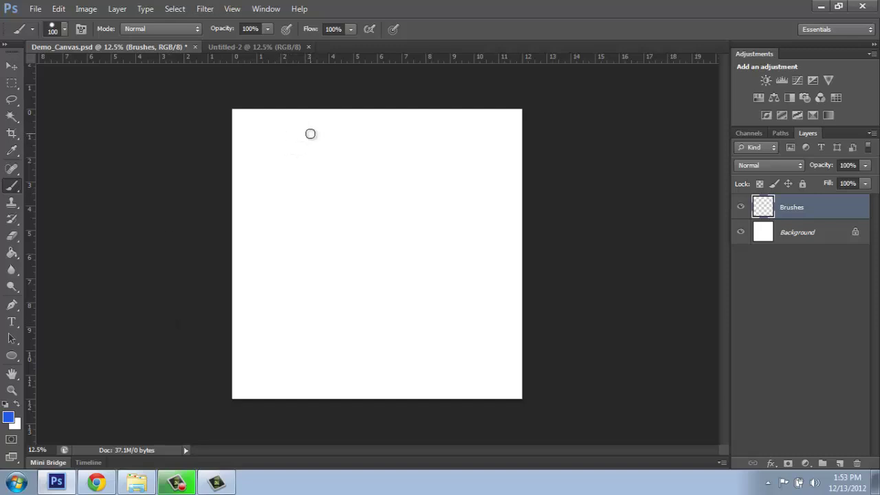
mouse_move(310, 133)
left_mouse_down()
mouse_move(310, 297)
mouse_move(397, 295)
left_mouse_up()
key("ctrl+z")
left_click(269, 147)
mouse_move(269, 147)
left_mouse_down()
mouse_move(378, 139)
mouse_move(492, 145)
mouse_move(290, 151)
mouse_move(607, 147)
mouse_move(185, 157)
mouse_move(193, 158)
left_mouse_up()
mouse_move(275, 118)
left_mouse_down()
mouse_move(293, 199)
mouse_move(282, 413)
mouse_move(290, 94)
left_mouse_up()
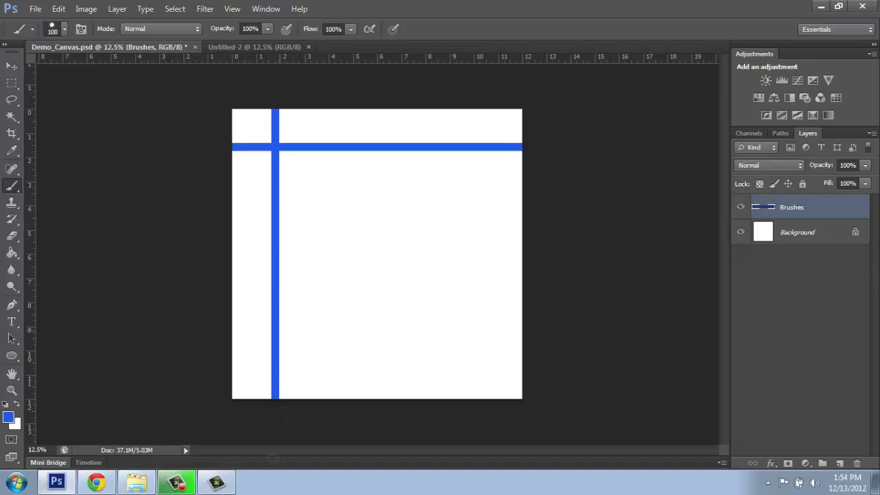
- Add a second full-width horizontal line at mid-height and a short vertical line in the middle
left_click(299, 250)
left_click(571, 249, "shift")
left_click(114, 250, "shift")
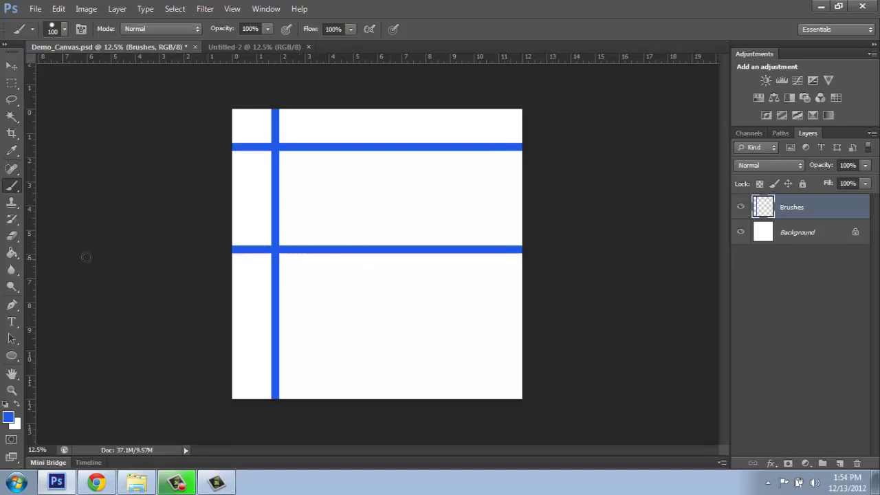
left_click(347, 186)
left_click(347, 297, "shift")
left_click(334, 299, "shift")
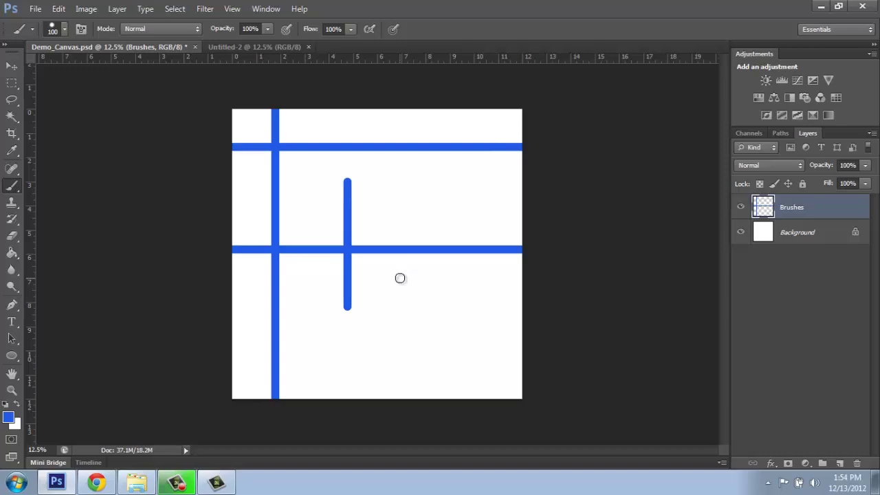
- Draw two straight crossing blue diagonals, one rising to the upper right, one to the upper left
left_click(338, 355)
left_click(446, 169, "shift")
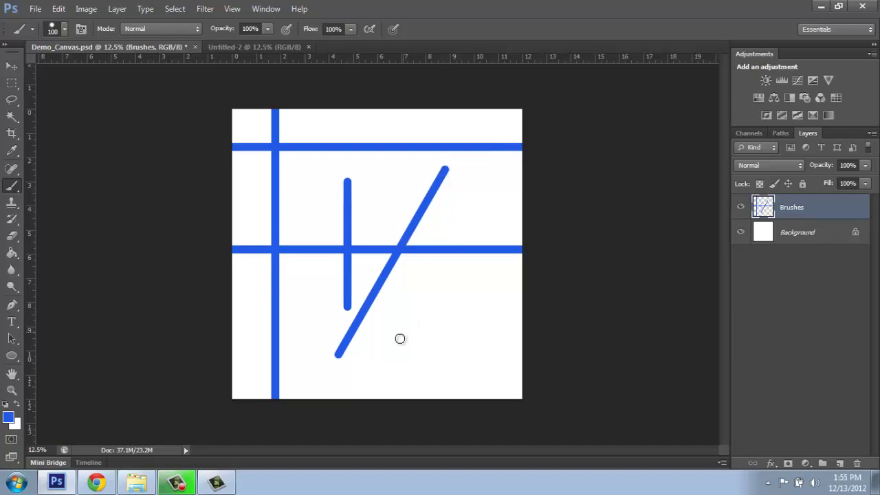
left_click(384, 363)
left_click(292, 127, "shift")
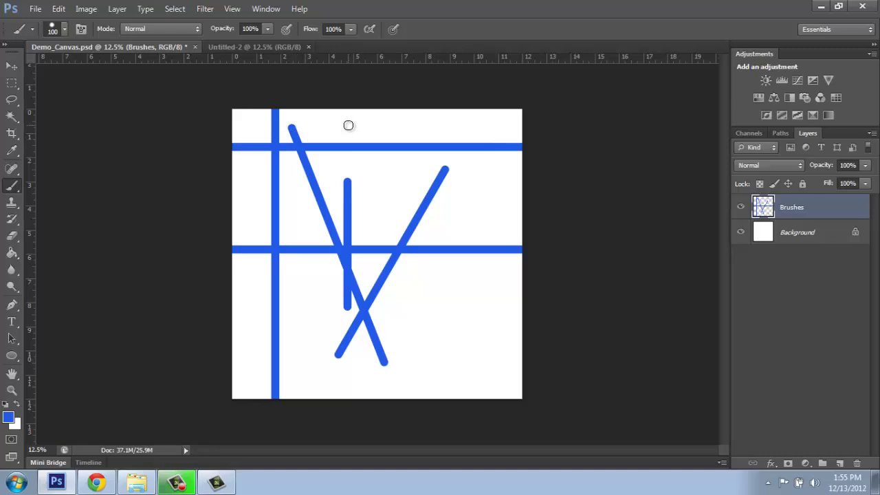
- Draw connected straight blue segments from the lower right: a small diamond, then a large open polygon ending at the top
left_click(466, 349)
left_click(419, 266, "shift")
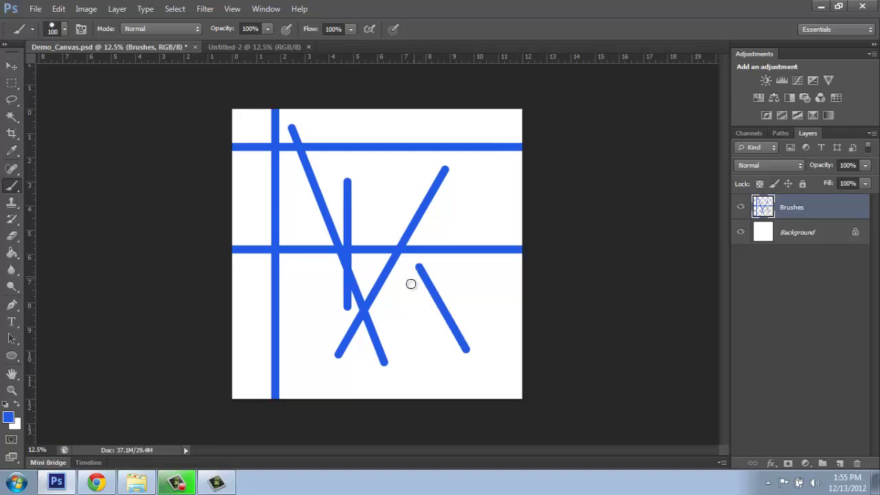
left_click(391, 314, "shift")
left_click(425, 365, "shift")
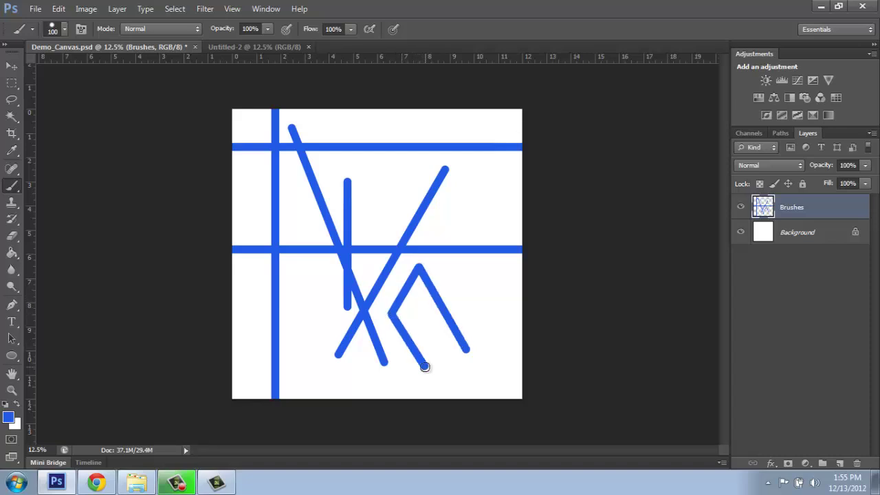
left_click(477, 289, "shift")
left_click(468, 203, "shift")
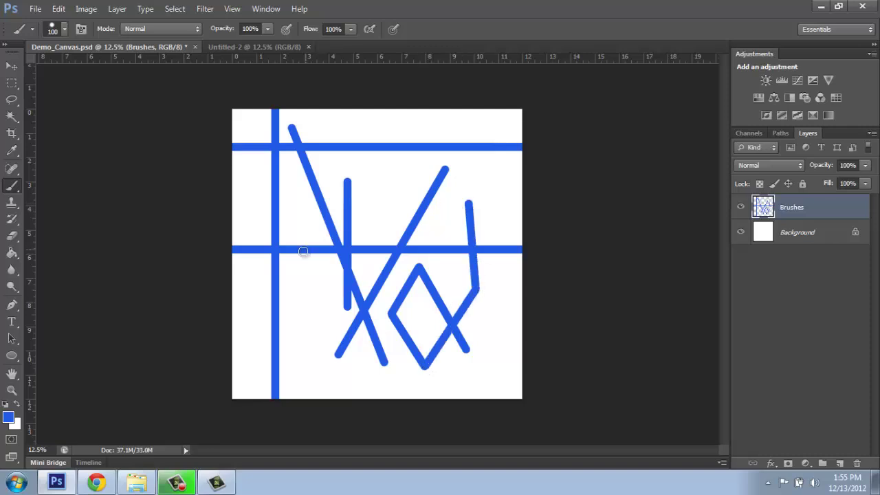
left_click(304, 256, "shift")
left_click(314, 341, "shift")
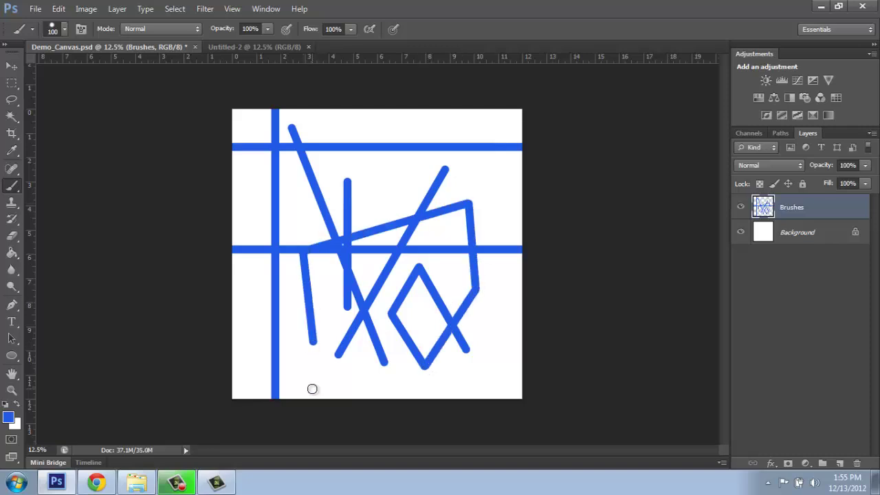
left_click(250, 369, "shift")
left_click(252, 199, "shift")
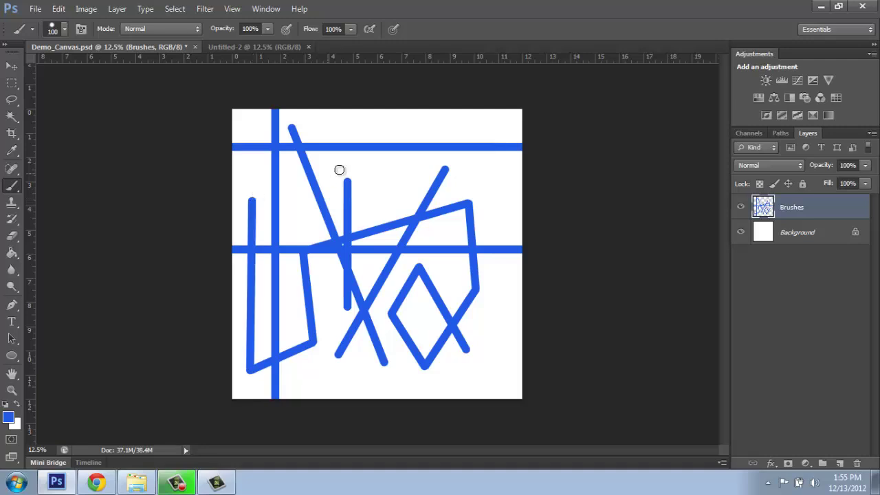
left_click(389, 128, "shift")
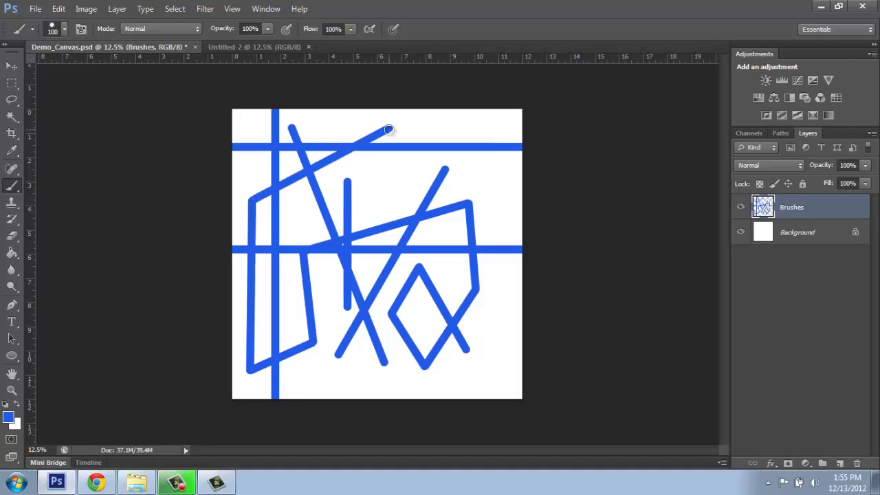